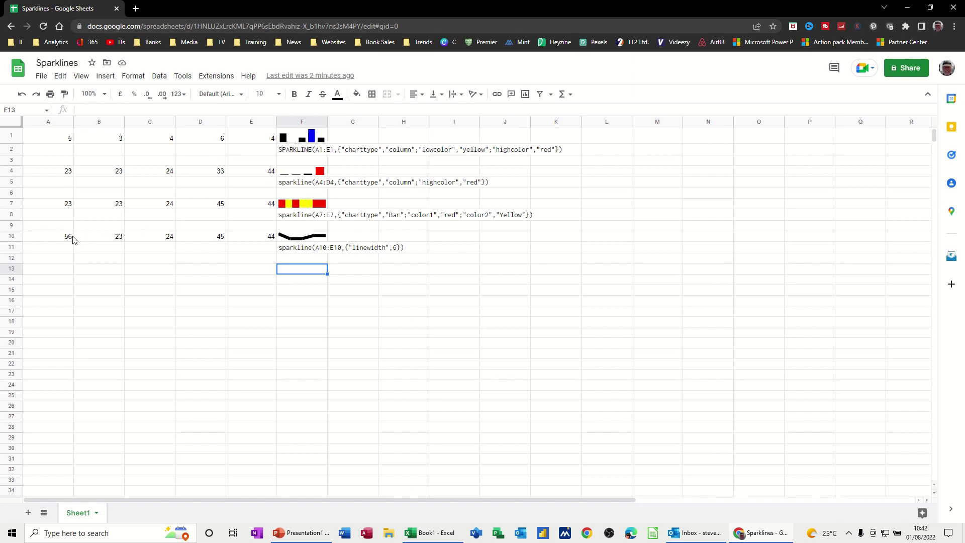
Step: Copy the values in A10:E10 into row 13, starting at cell A13
{"action": "left_click_drag", "start_coordinate": [61, 239], "coordinate": [243, 242]}
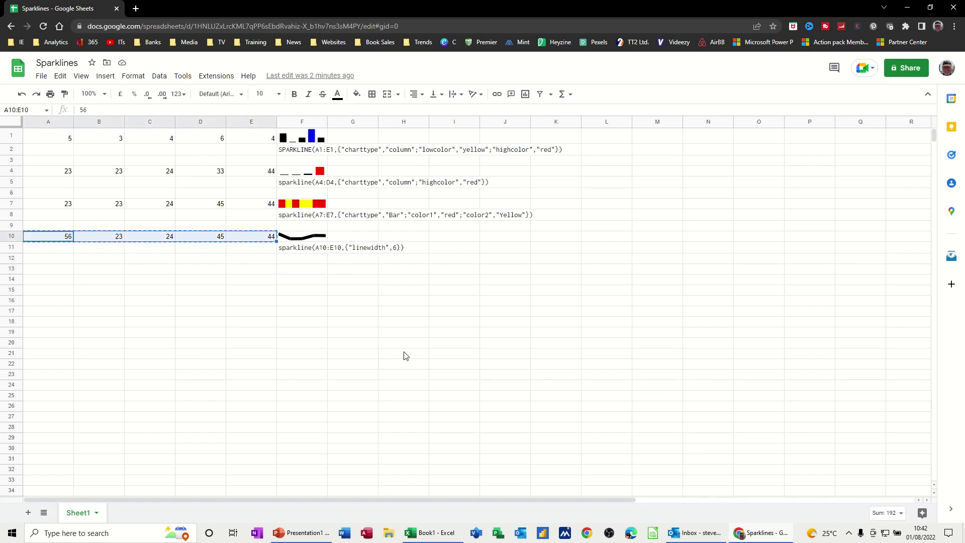
{"action": "left_click", "coordinate": [61, 270]}
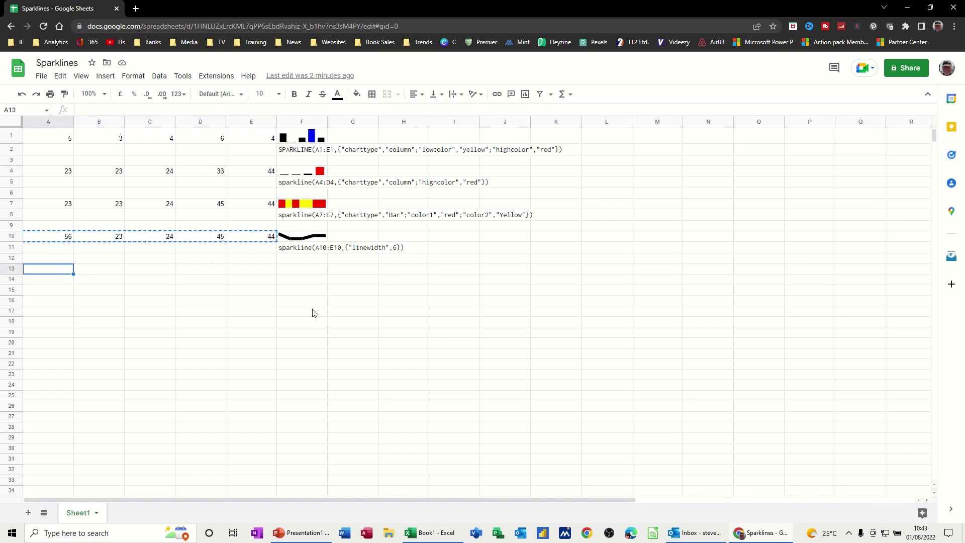
{"action": "key", "text": "ctrl+v"}
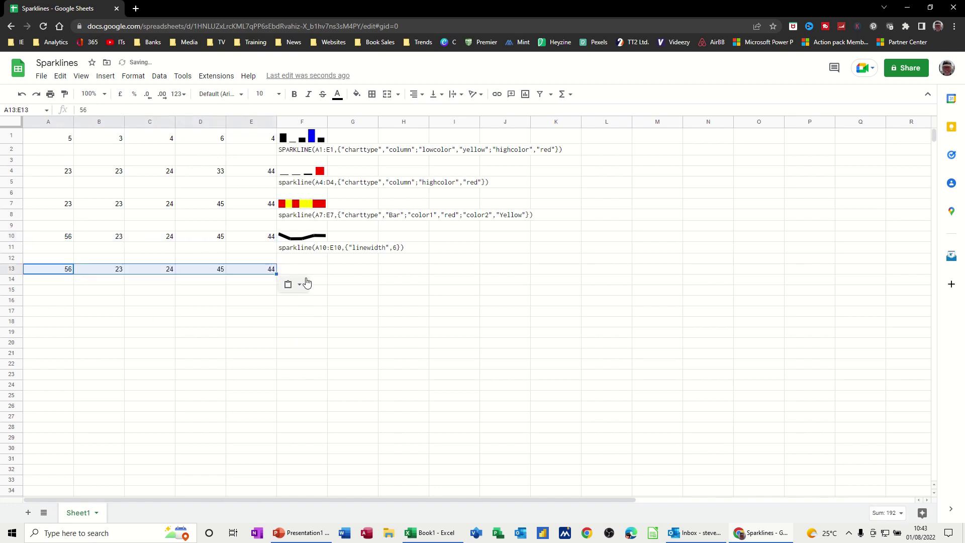
Step: Create a default line sparkline in F13 from the data in A13:E13 with the SPARKLINE function
{"action": "left_click", "coordinate": [306, 272]}
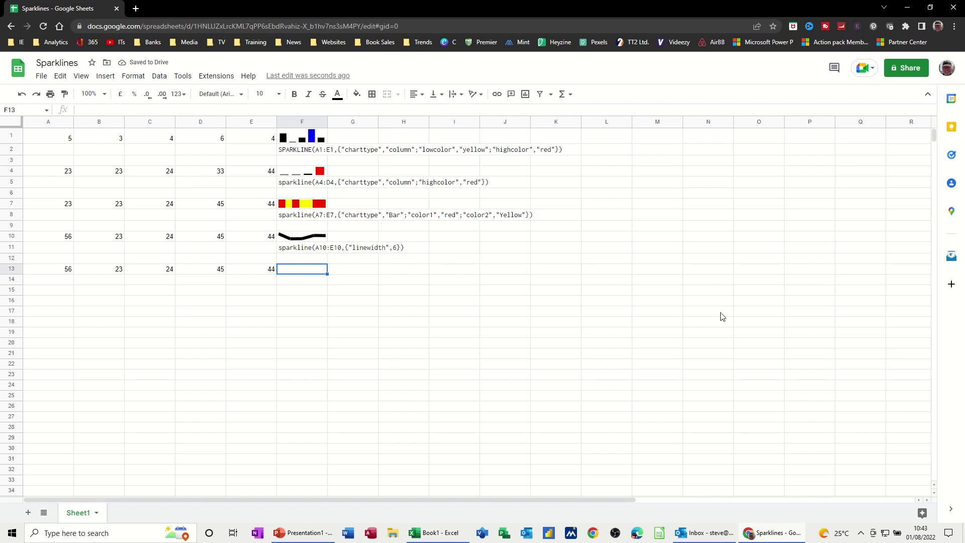
{"action": "type", "text": "="}
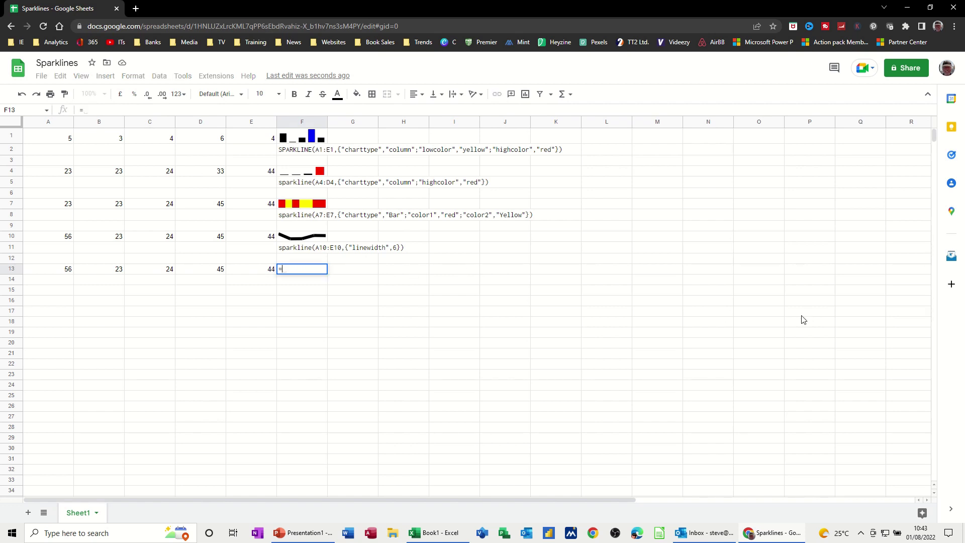
{"action": "type", "text": "sparkline"}
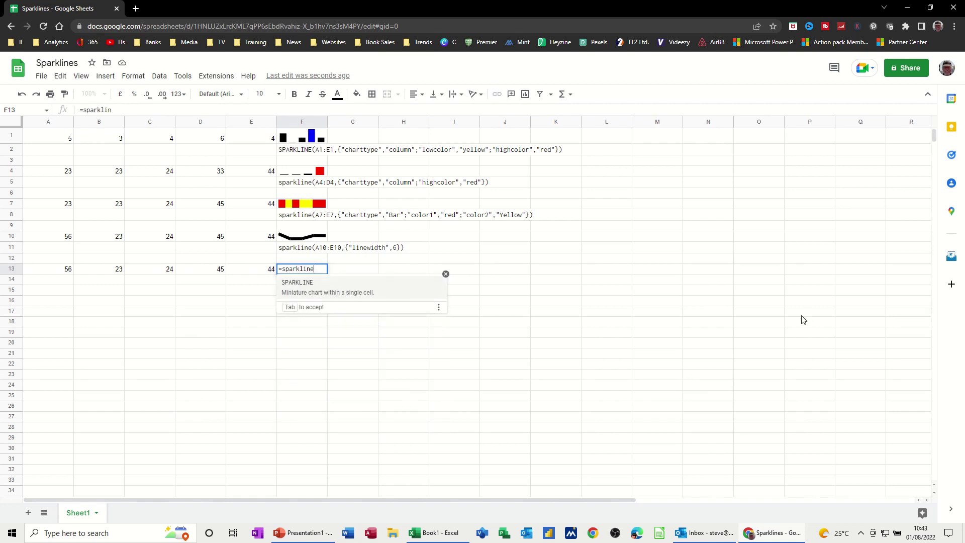
{"action": "type", "text": "("}
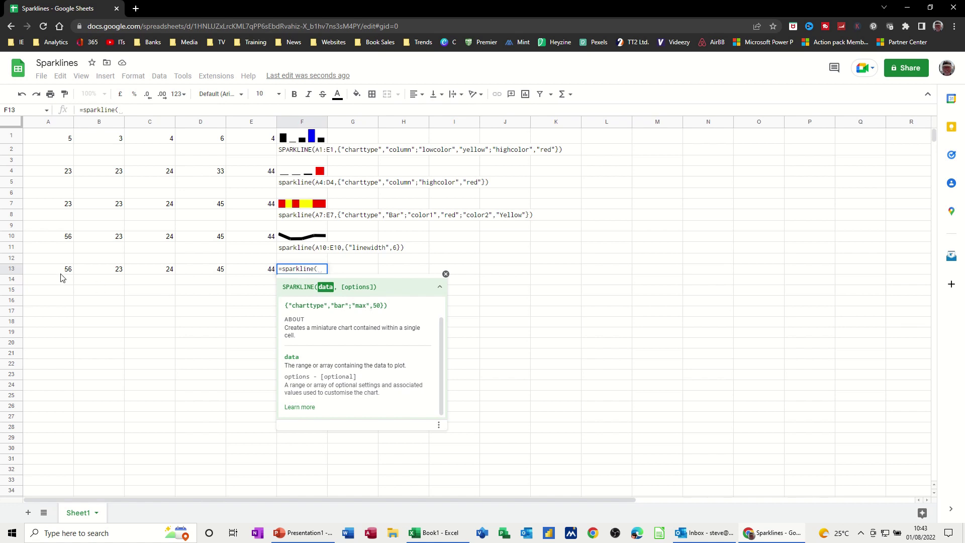
{"action": "left_click_drag", "start_coordinate": [57, 269], "coordinate": [234, 276]}
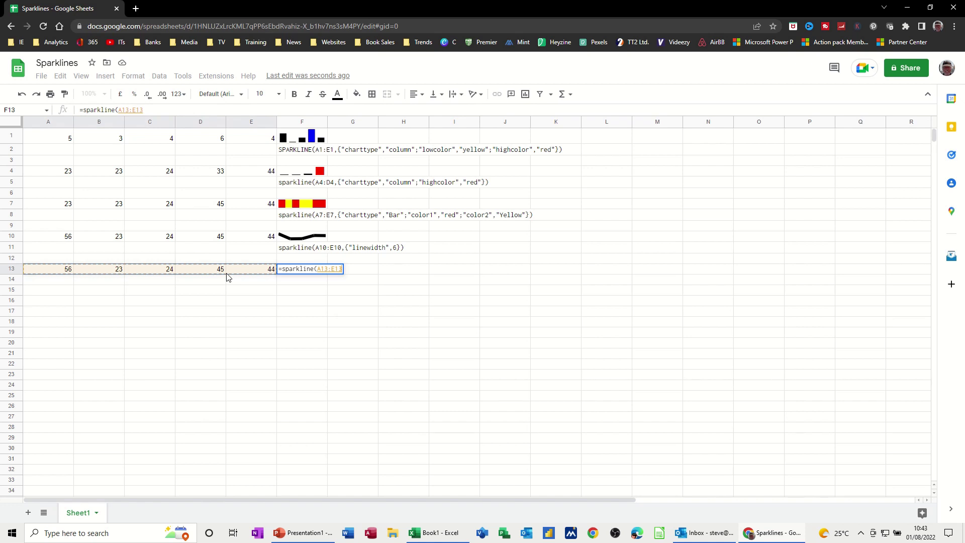
{"action": "key", "text": "Return"}
{"action": "key", "text": "Up"}
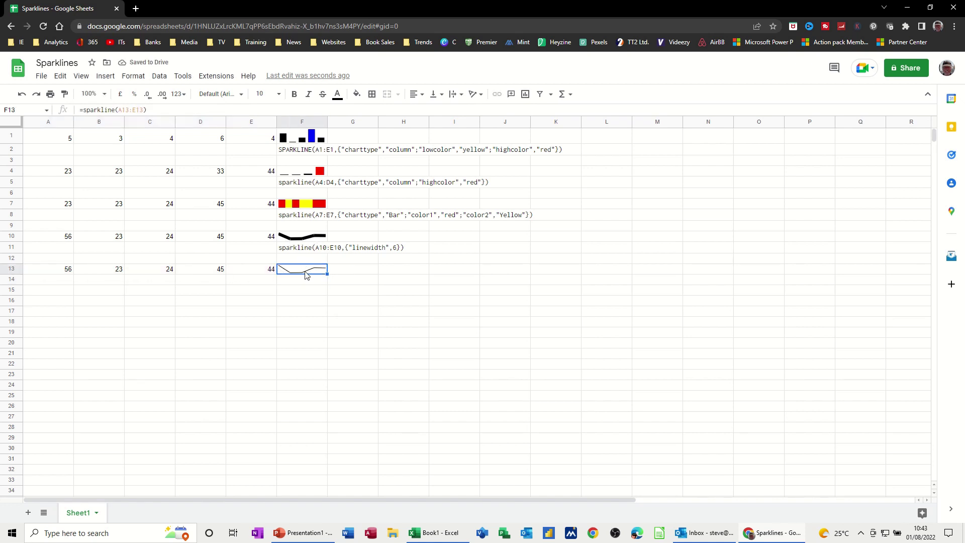
Step: Extend the F13 sparkline formula with the option {"charttype","column"} to make it a column chart
{"action": "left_click", "coordinate": [143, 110]}
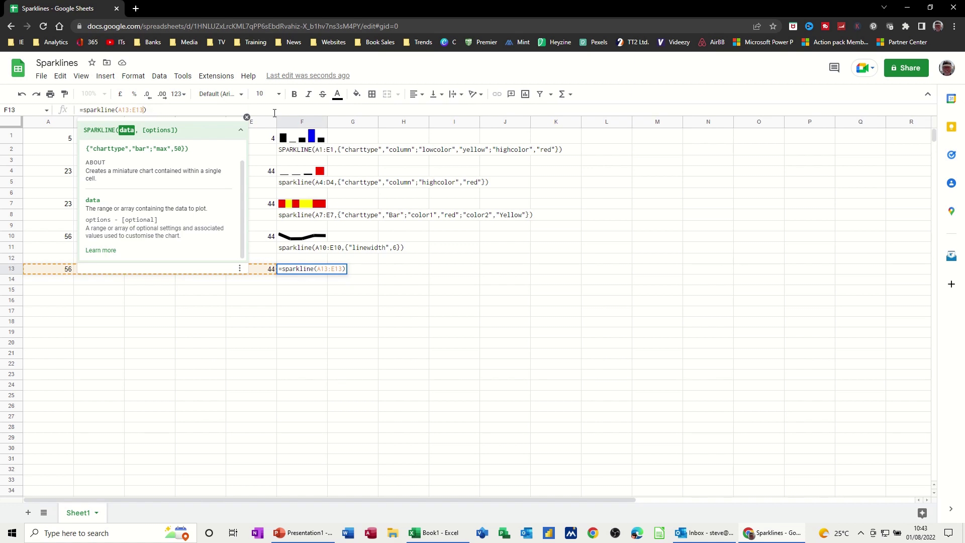
{"action": "type", "text": ", "}
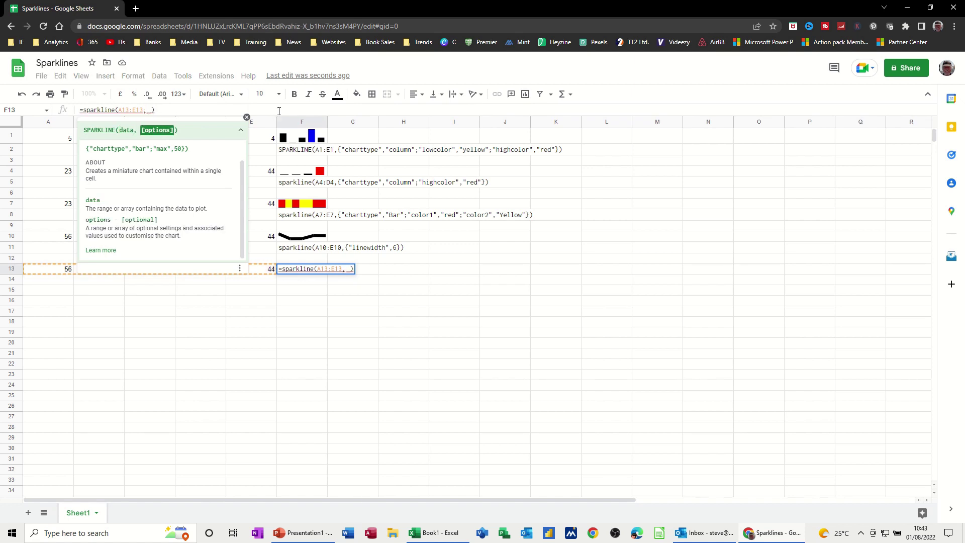
{"action": "type", "text": "{charttype"}
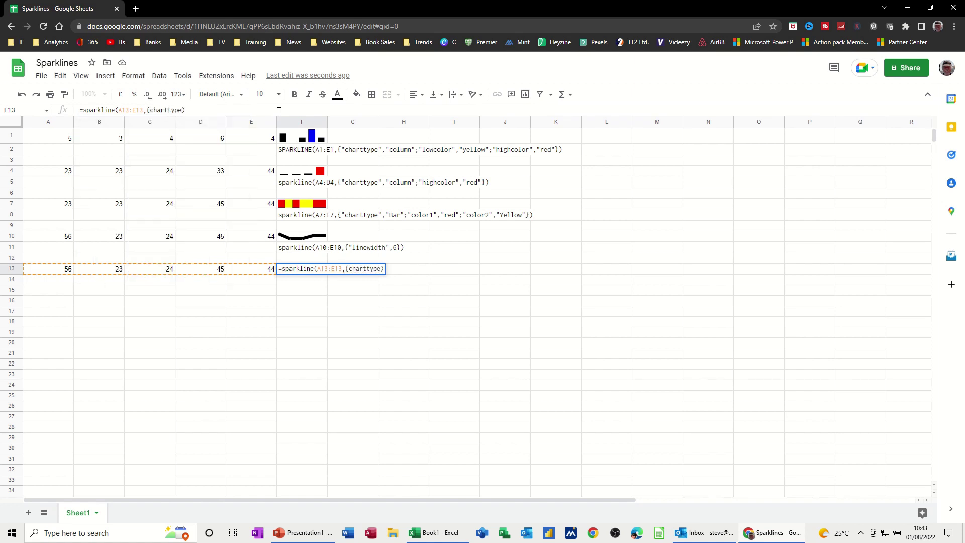
{"action": "type", "text": "\""}
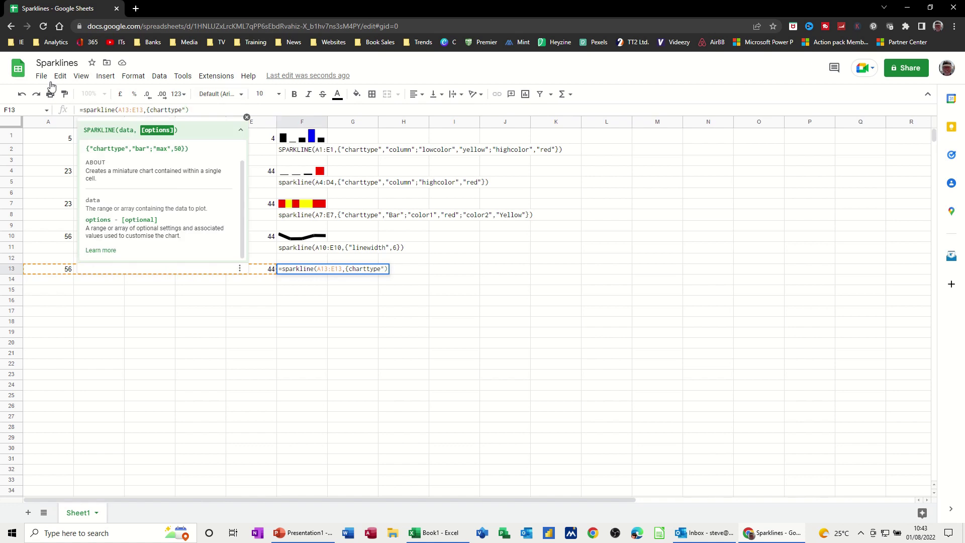
{"action": "type", "text": "\","}
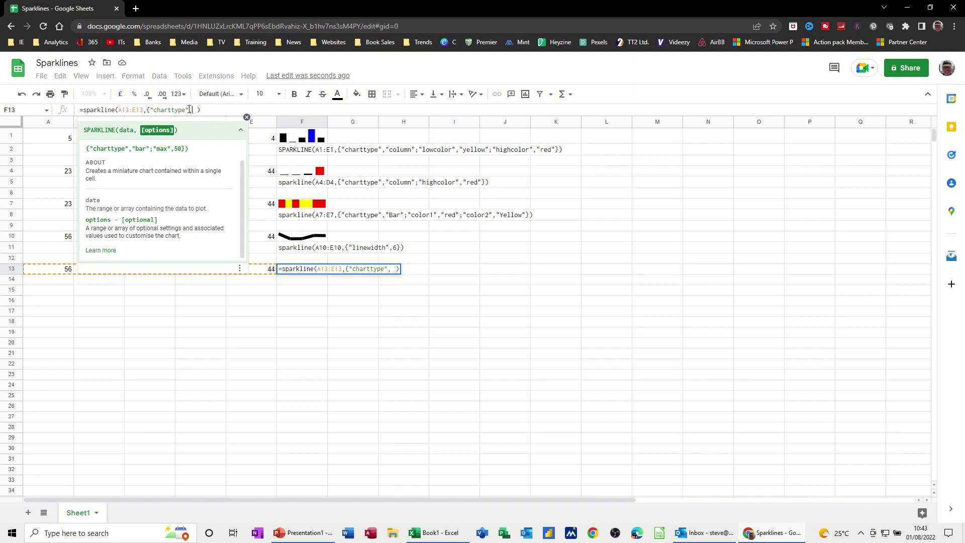
{"action": "key", "text": "BackSpace"}
{"action": "type", "text": "\""}
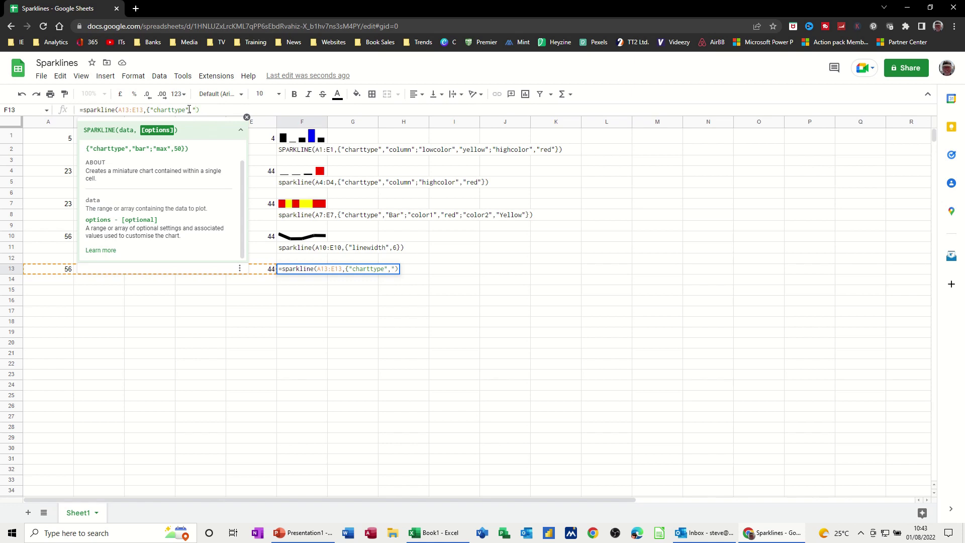
{"action": "type", "text": "column"}
{"action": "key", "text": "Return"}
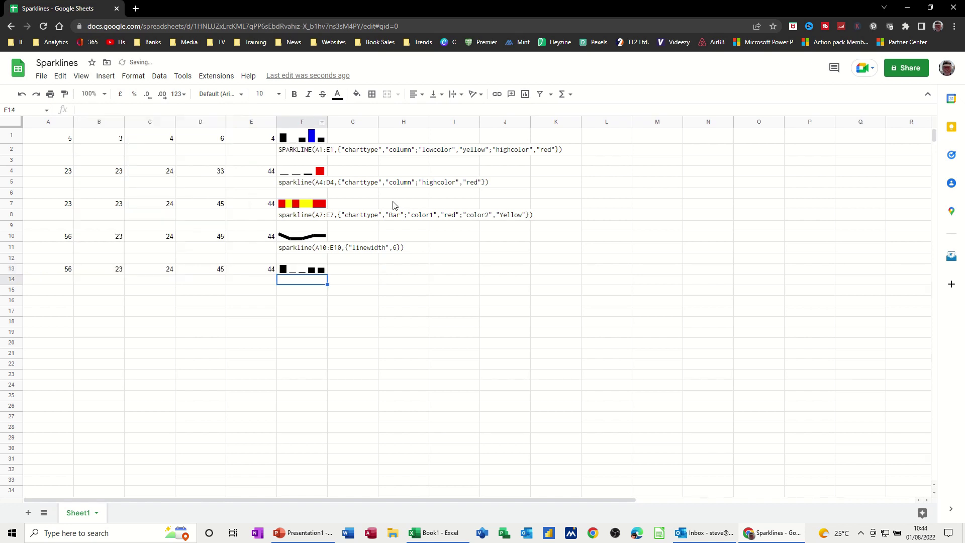
Step: Add the option "highcolor","red" after the chart type in the F13 sparkline formula
{"action": "left_click", "coordinate": [308, 272]}
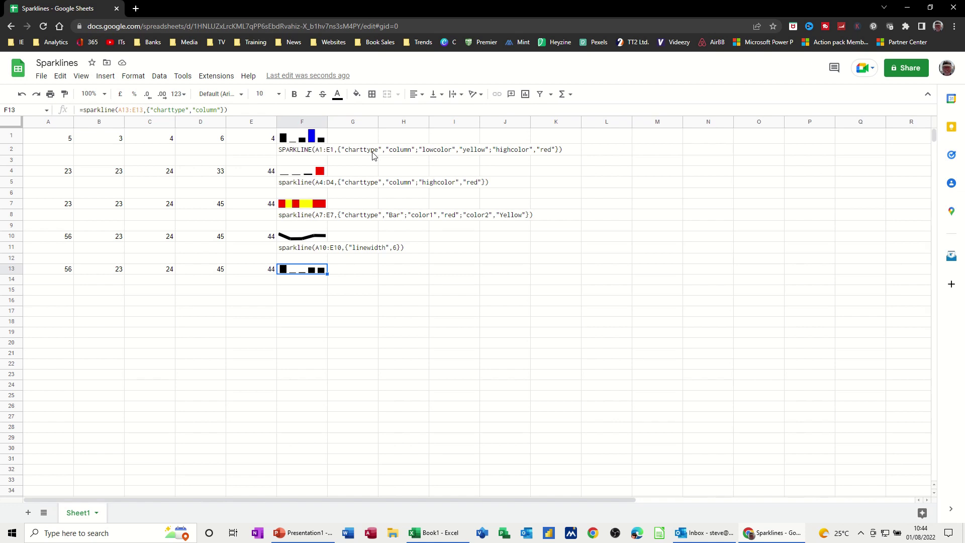
{"action": "left_click", "coordinate": [221, 110]}
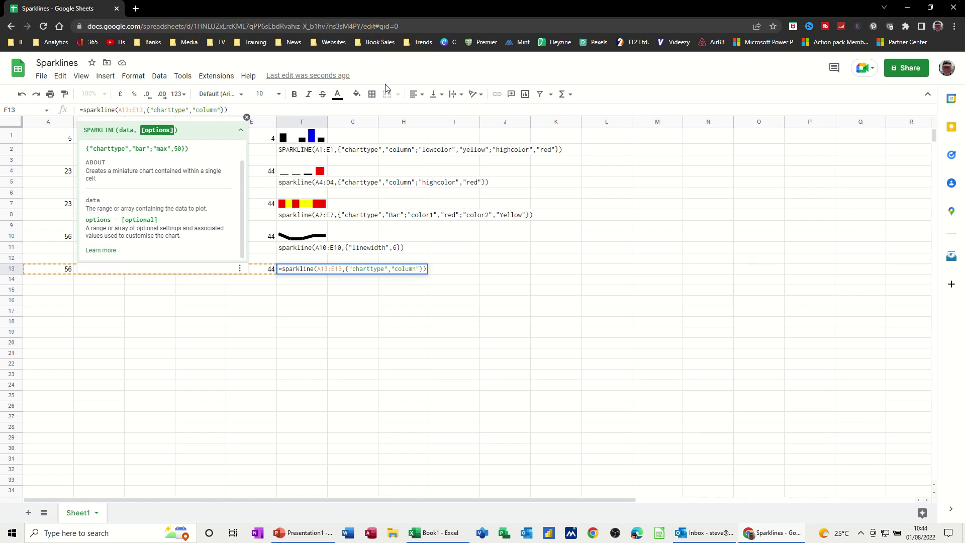
{"action": "type", "text": "; "}
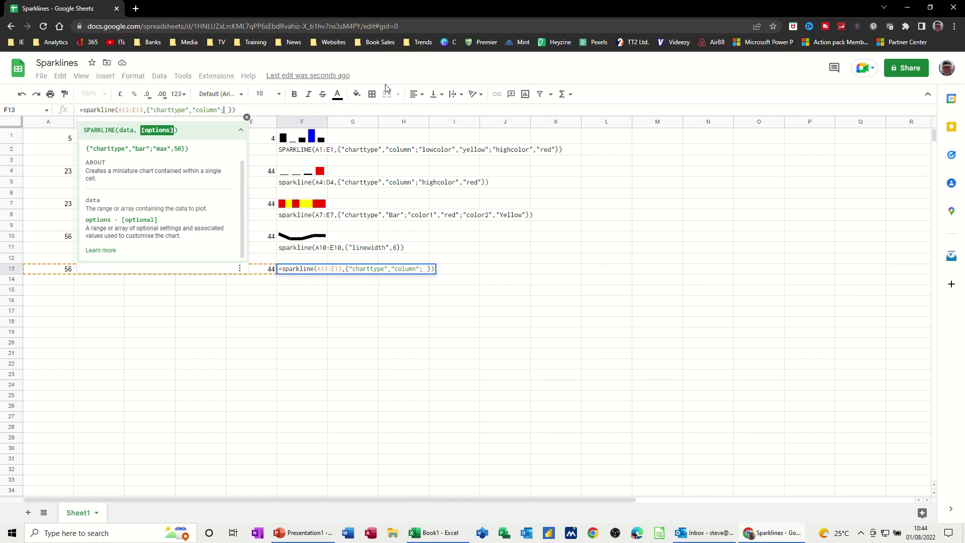
{"action": "type", "text": "\""}
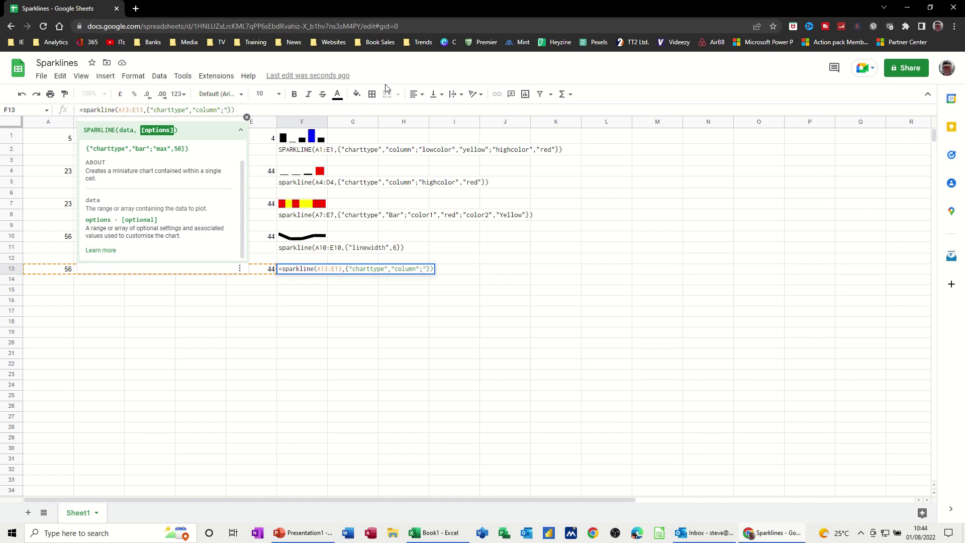
{"action": "type", "text": "highcolor\""}
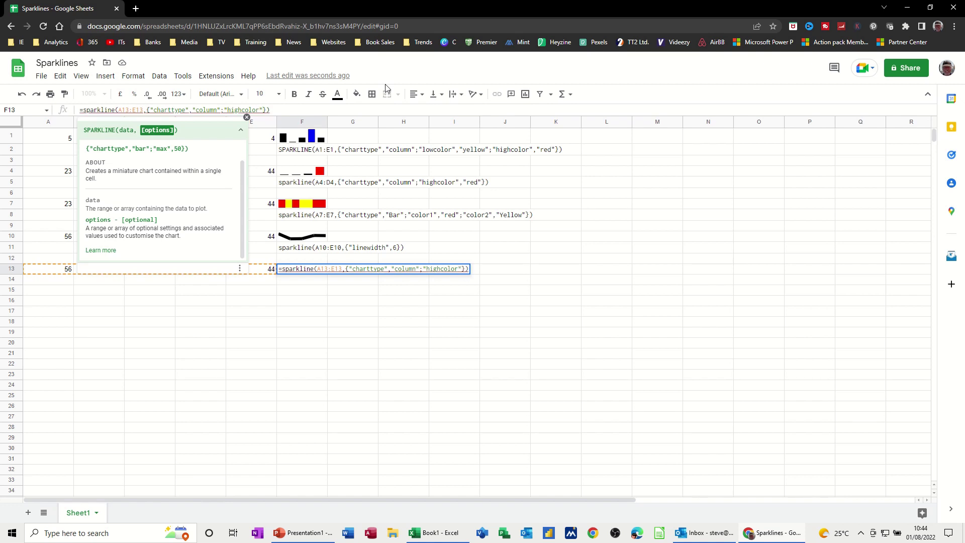
{"action": "type", "text": ","}
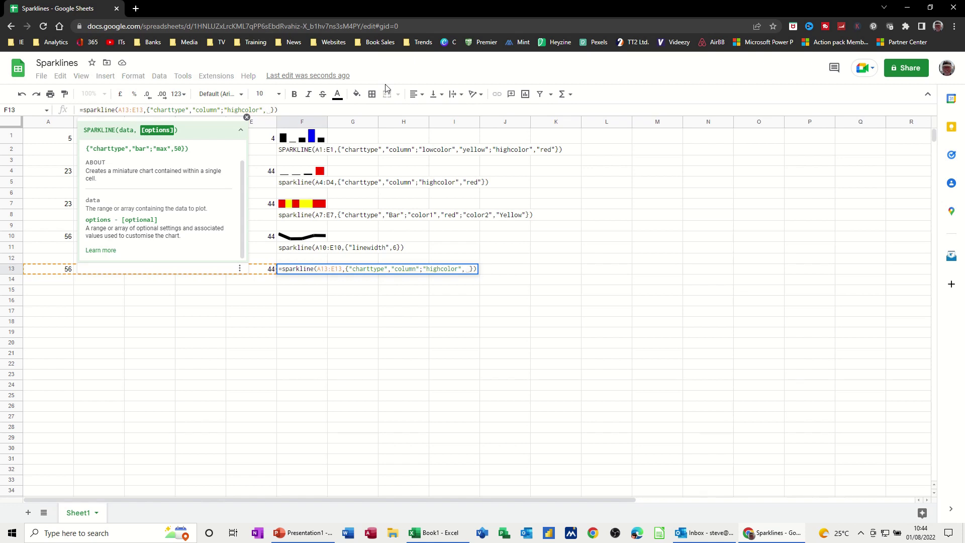
{"action": "type", "text": "\"red\""}
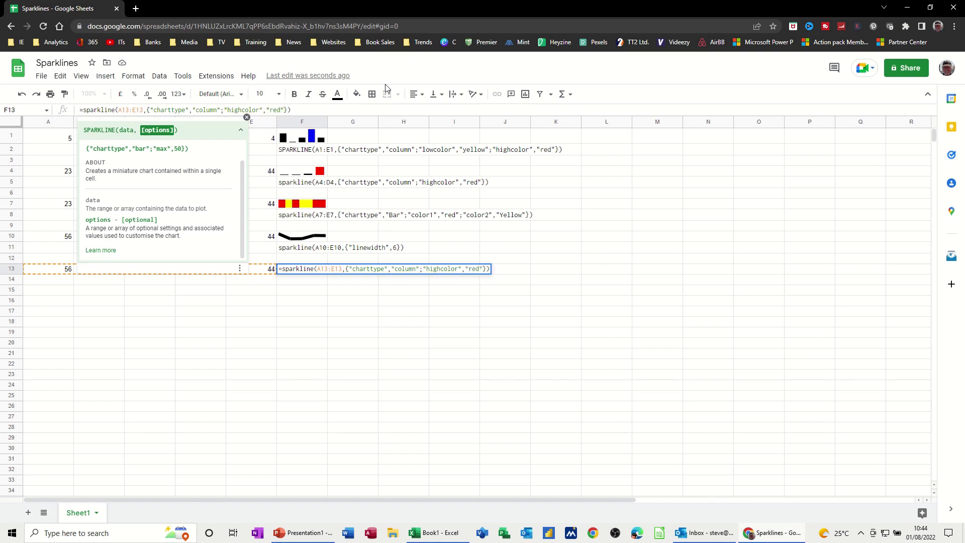
{"action": "key", "text": "Return"}
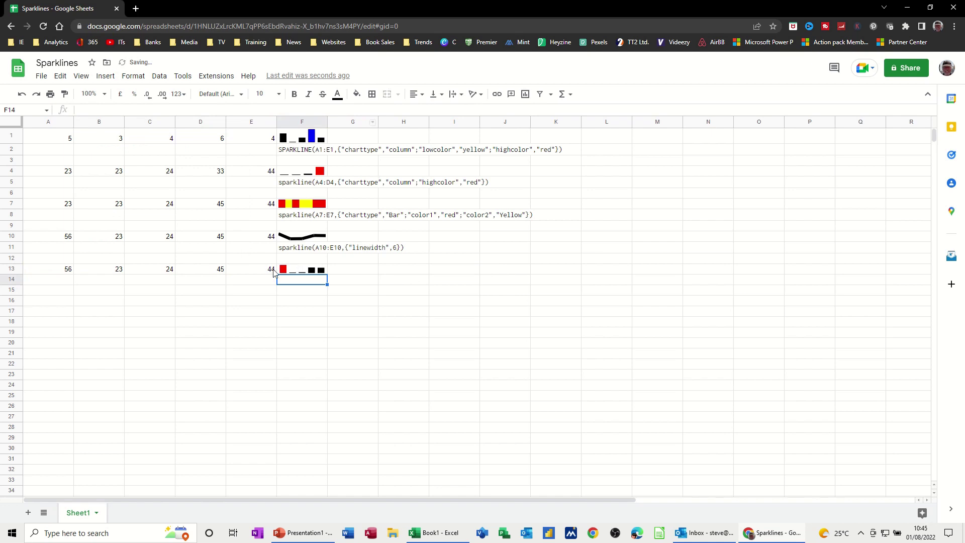
Step: Change the value in cell E13 to 66
{"action": "left_click", "coordinate": [258, 273]}
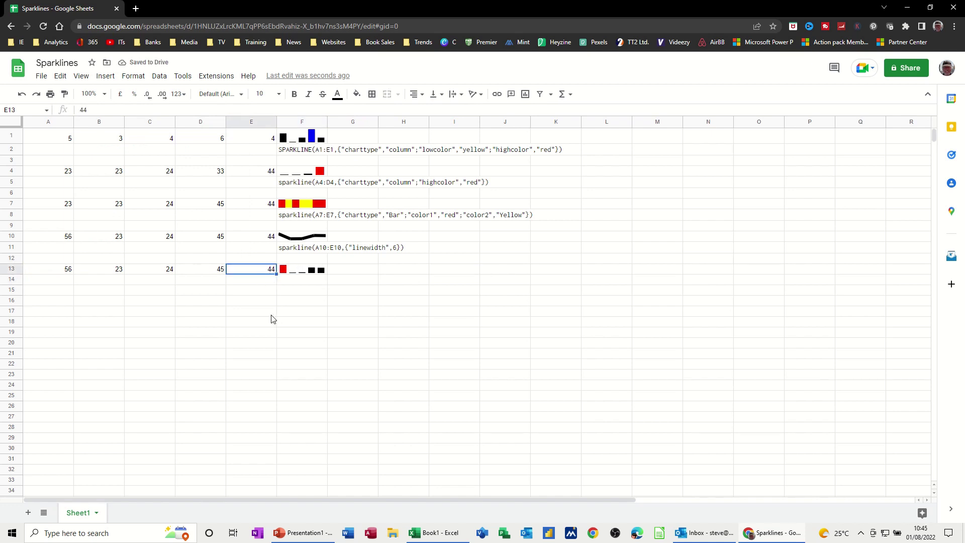
{"action": "type", "text": "66"}
{"action": "key", "text": "Return"}
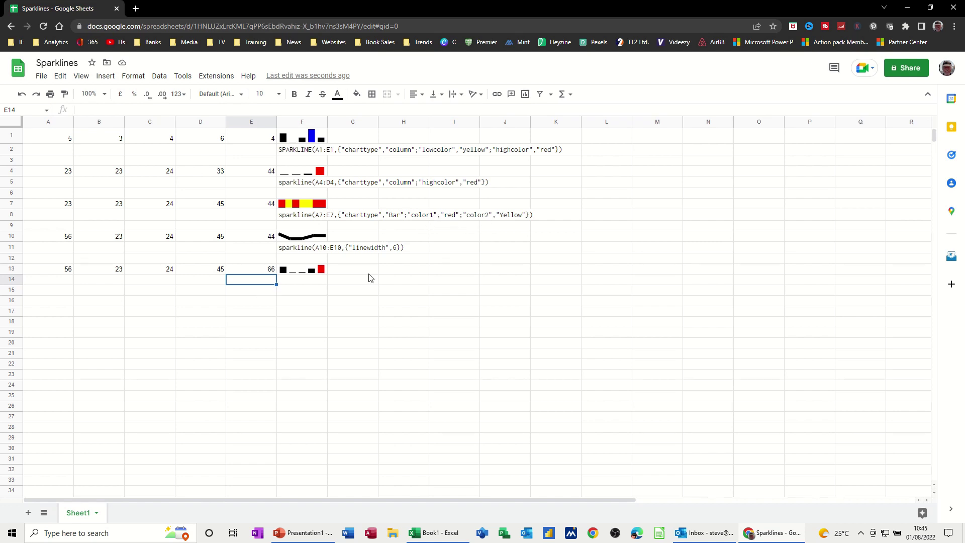
Step: Copy the values in A7:E7 into row 15, starting at cell A15
{"action": "left_click_drag", "start_coordinate": [58, 204], "coordinate": [240, 208]}
{"action": "key", "text": "ctrl+c"}
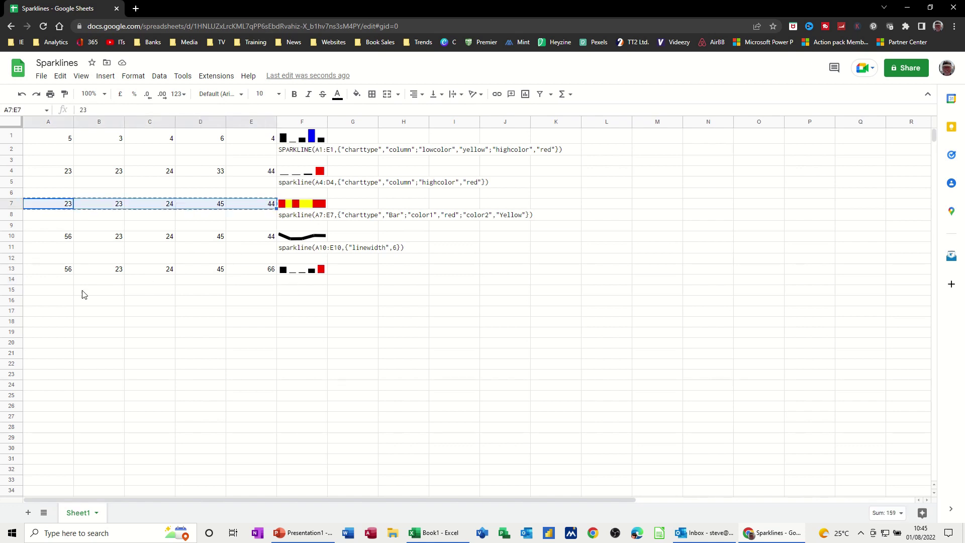
{"action": "left_click", "coordinate": [59, 292]}
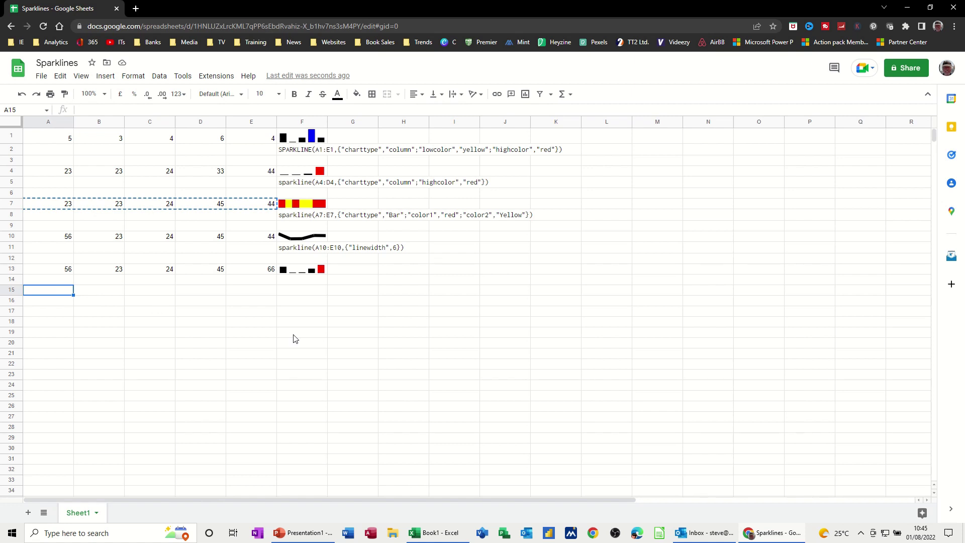
{"action": "key", "text": "ctrl+v"}
Step: Start a SPARKLINE formula in F15 for the range A15:E15 with the option "charttype","bar"
{"action": "left_click", "coordinate": [299, 290]}
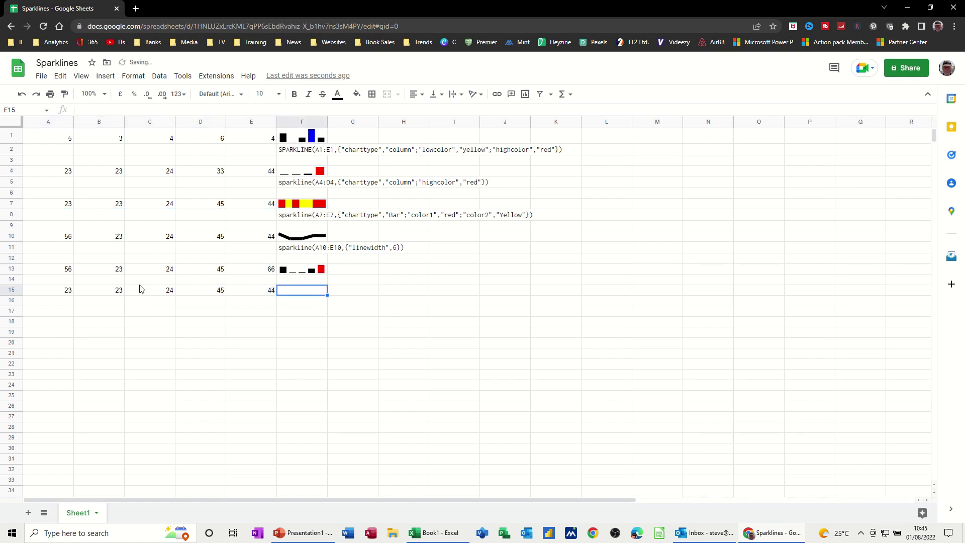
{"action": "type", "text": "="}
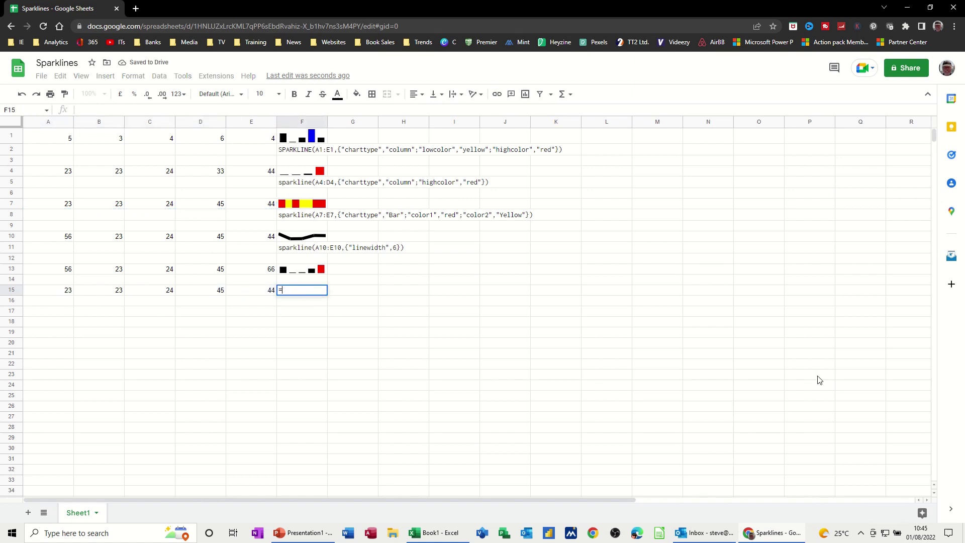
{"action": "type", "text": "sparkline("}
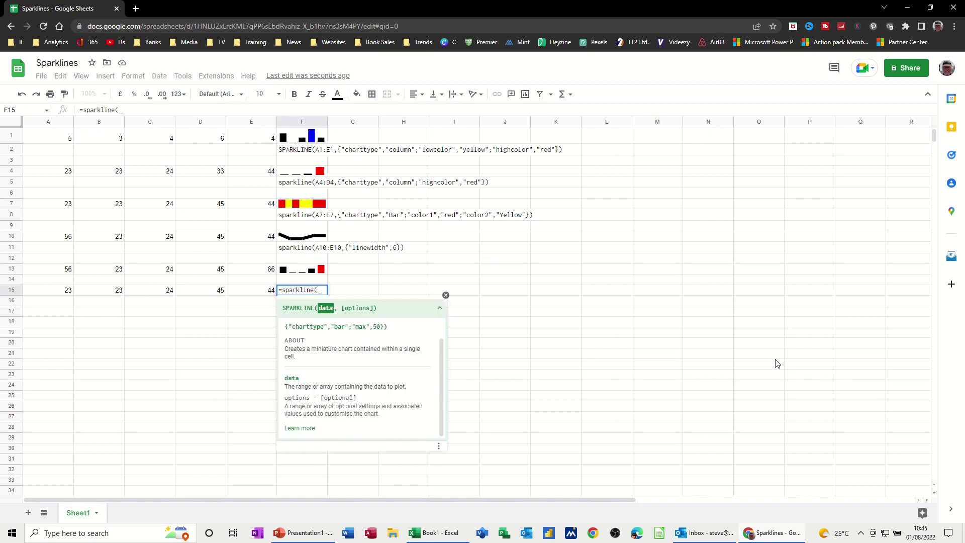
{"action": "left_click_drag", "start_coordinate": [53, 291], "coordinate": [247, 294]}
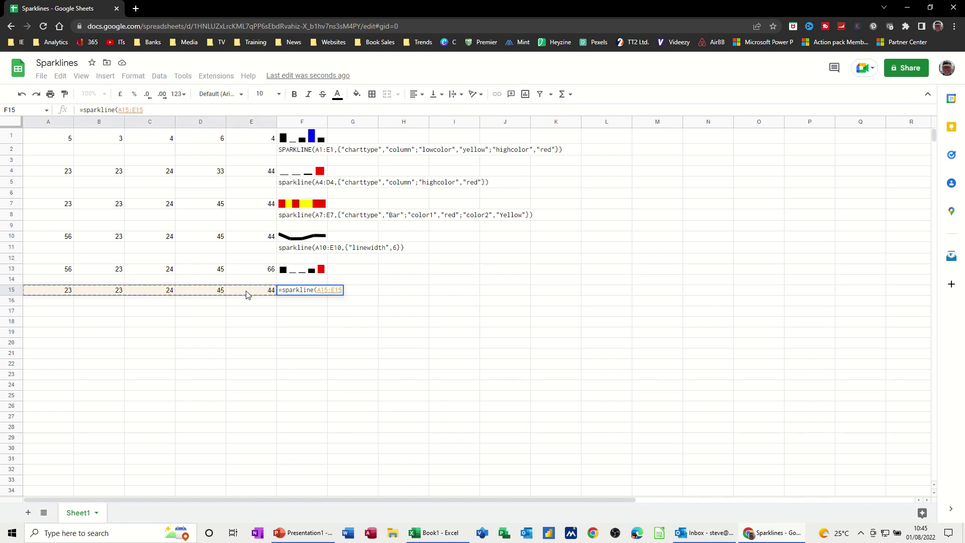
{"action": "type", "text": ","}
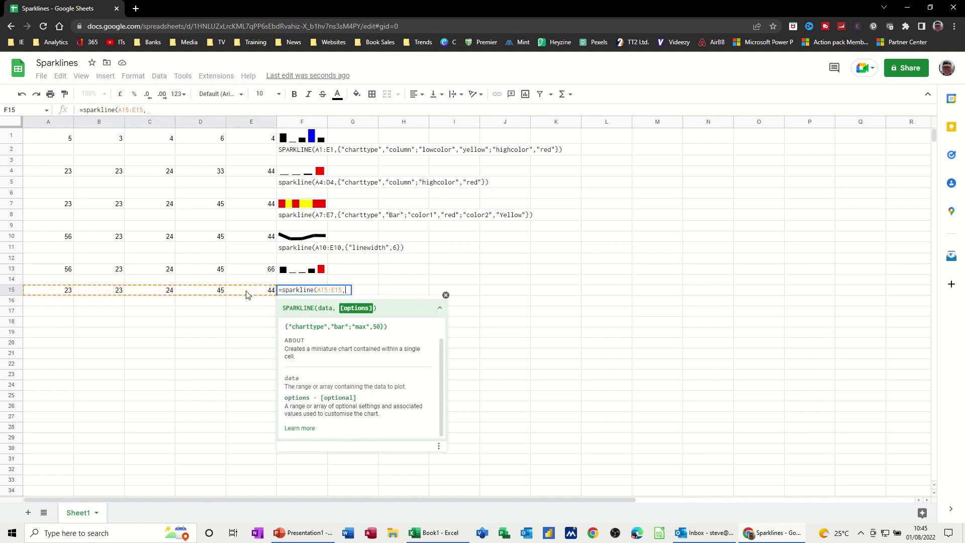
{"action": "type", "text": "{\"charttype"}
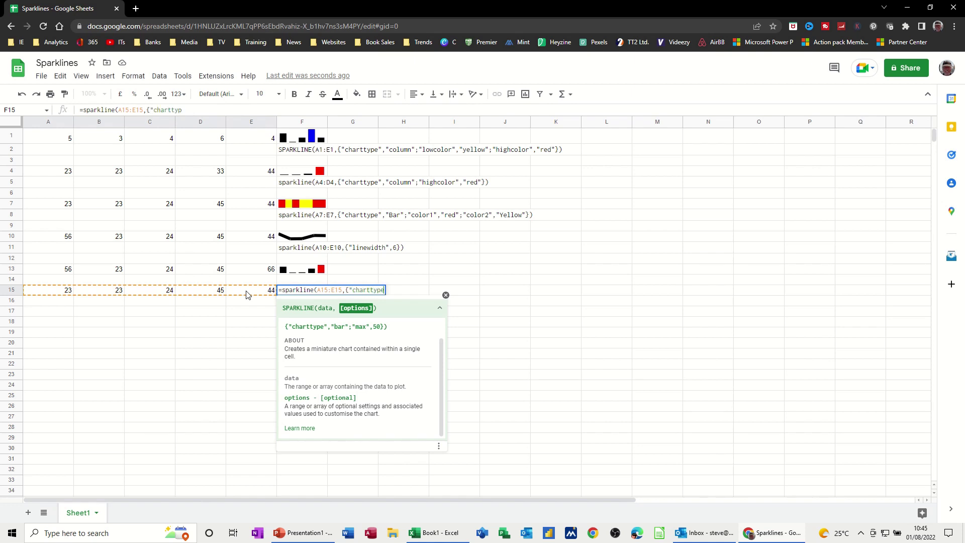
{"action": "type", "text": "\","}
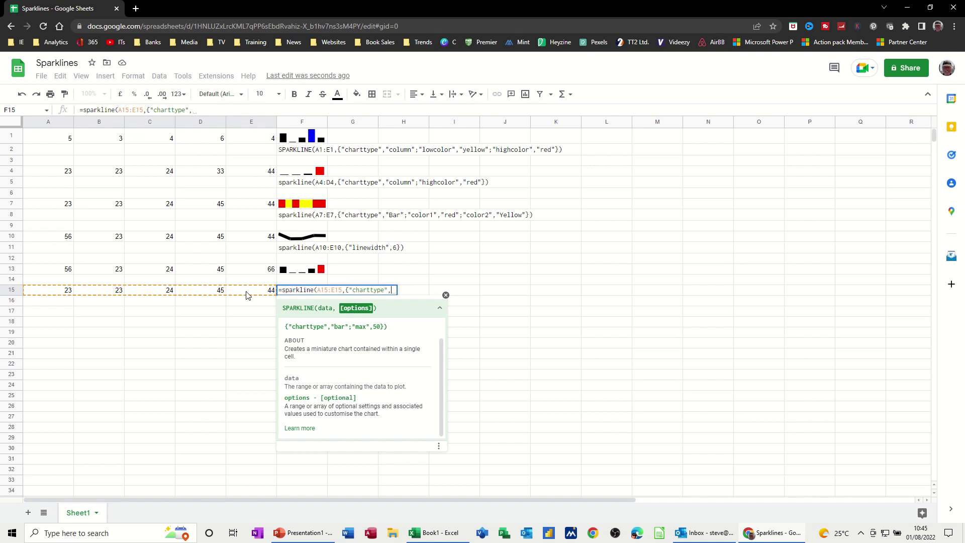
{"action": "type", "text": "\"bar\""}
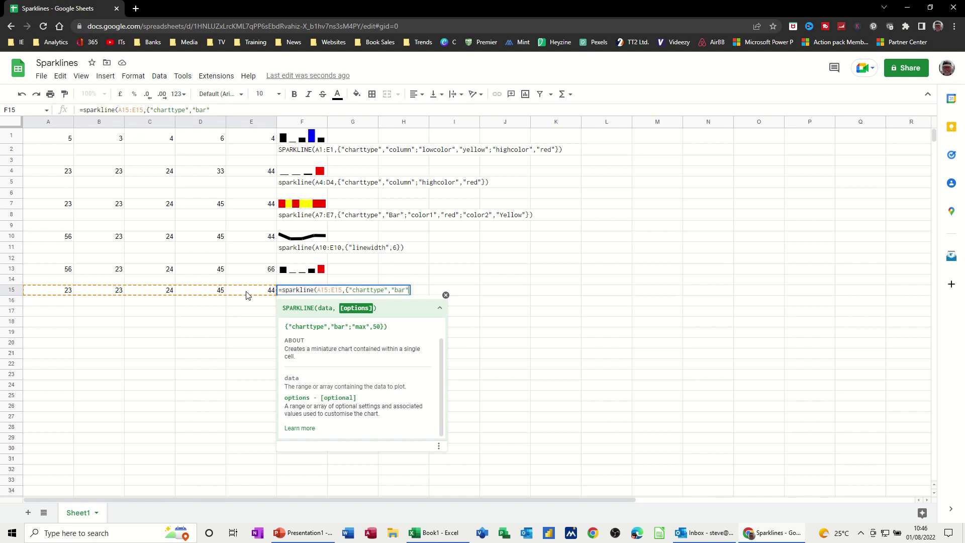
Step: Add the options "color1","red" and "color2","yellow" to the F15 sparkline formula and complete it
{"action": "type", "text": ";"}
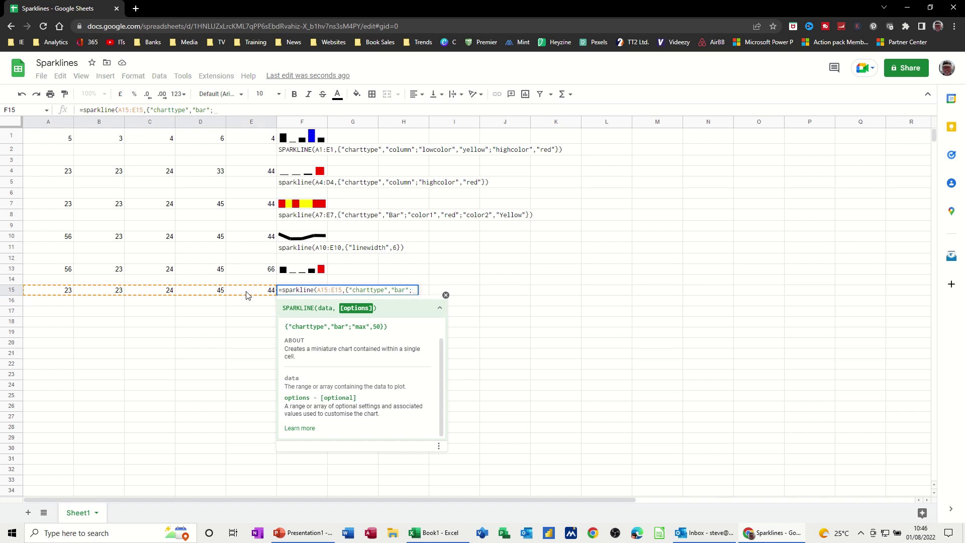
{"action": "type", "text": "\"colo"}
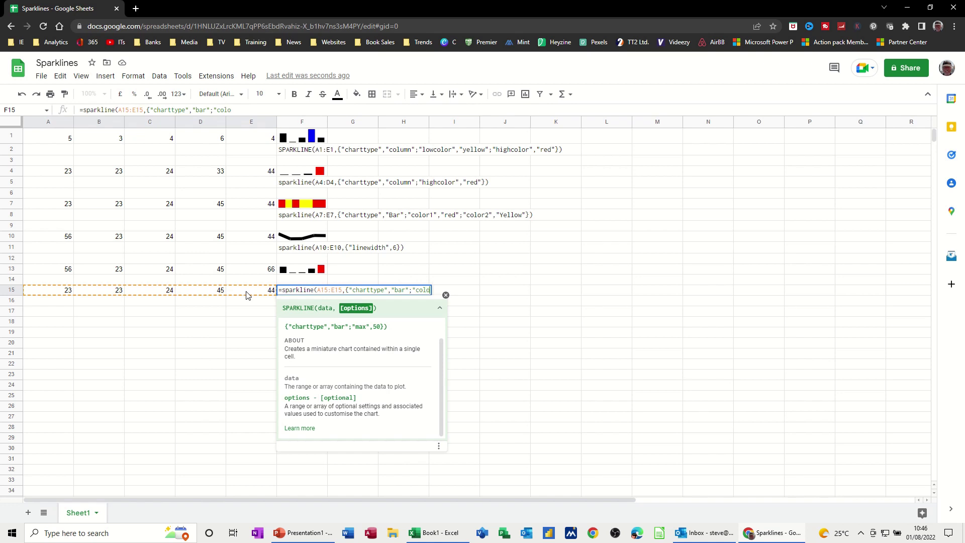
{"action": "type", "text": "r1\",\"red\";"}
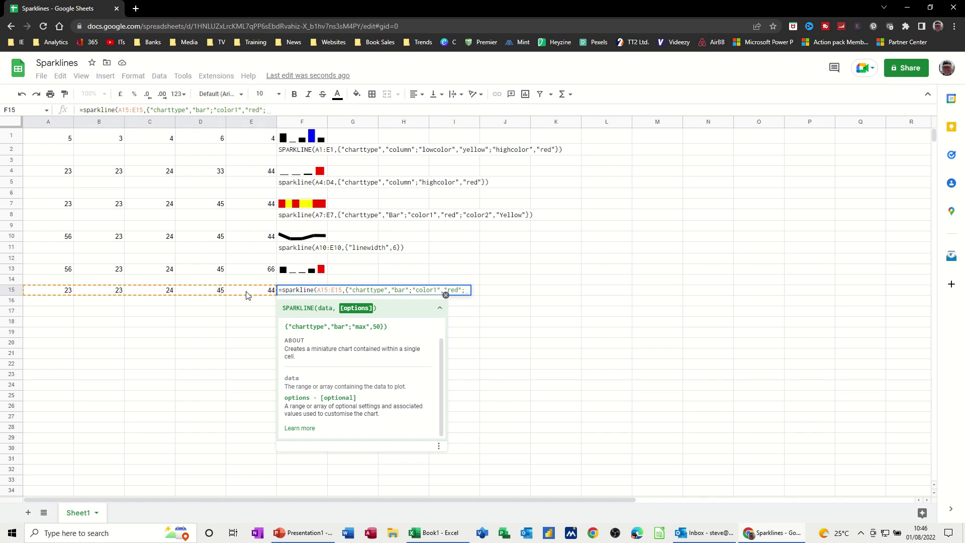
{"action": "type", "text": "\"colo"}
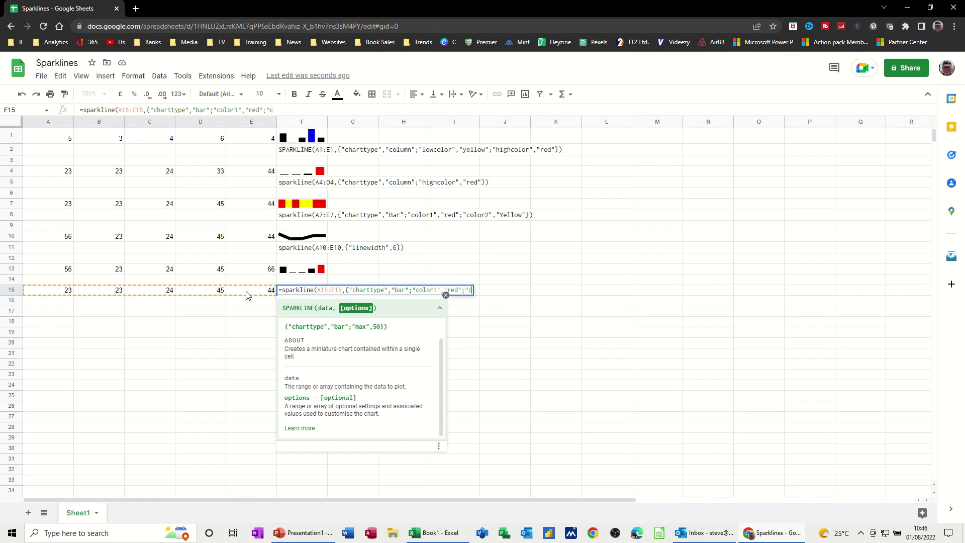
{"action": "type", "text": "r2\",\"yellow\""}
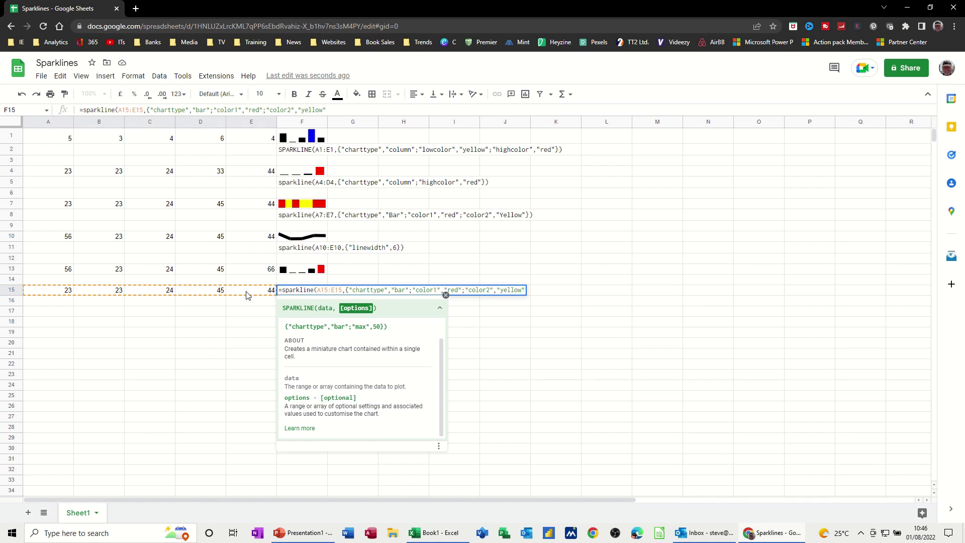
{"action": "type", "text": "})"}
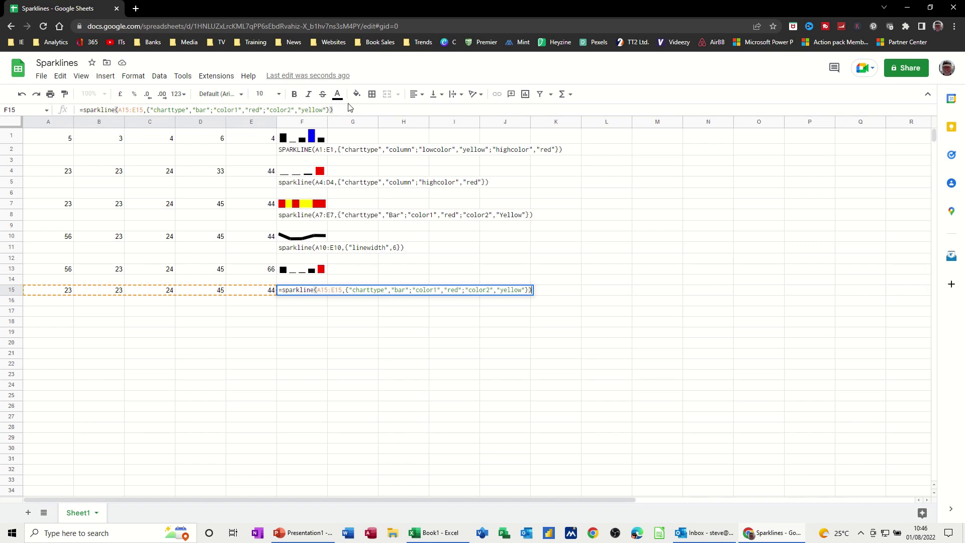
{"action": "key", "text": "Return"}
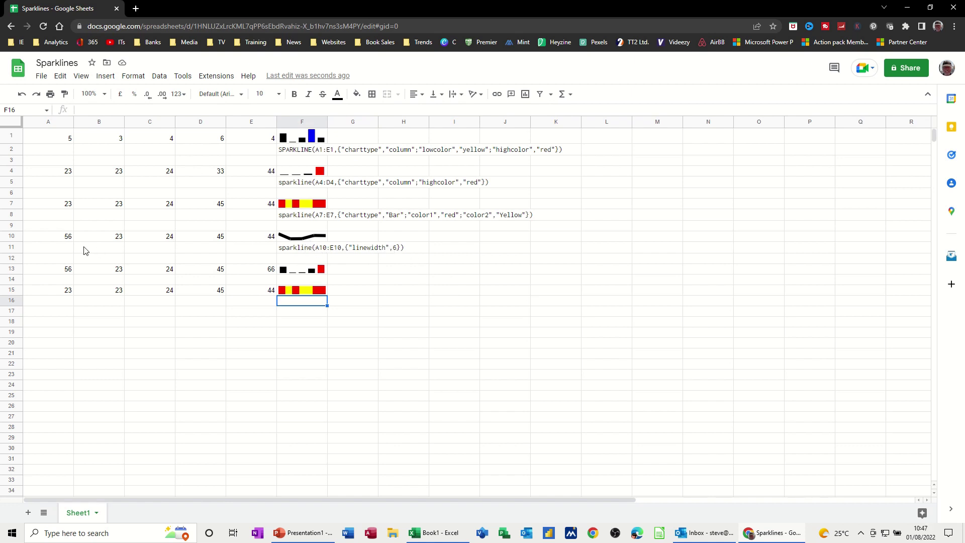
Step: Copy the values in A10:E10 into row 17, starting at cell A17
{"action": "left_click_drag", "start_coordinate": [62, 239], "coordinate": [254, 240]}
{"action": "key", "text": "ctrl+c"}
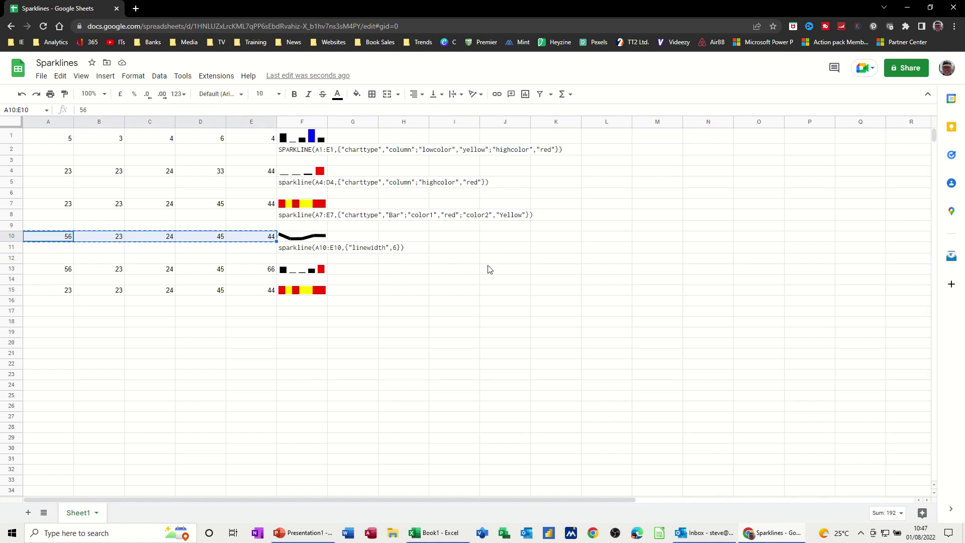
{"action": "left_click", "coordinate": [64, 312]}
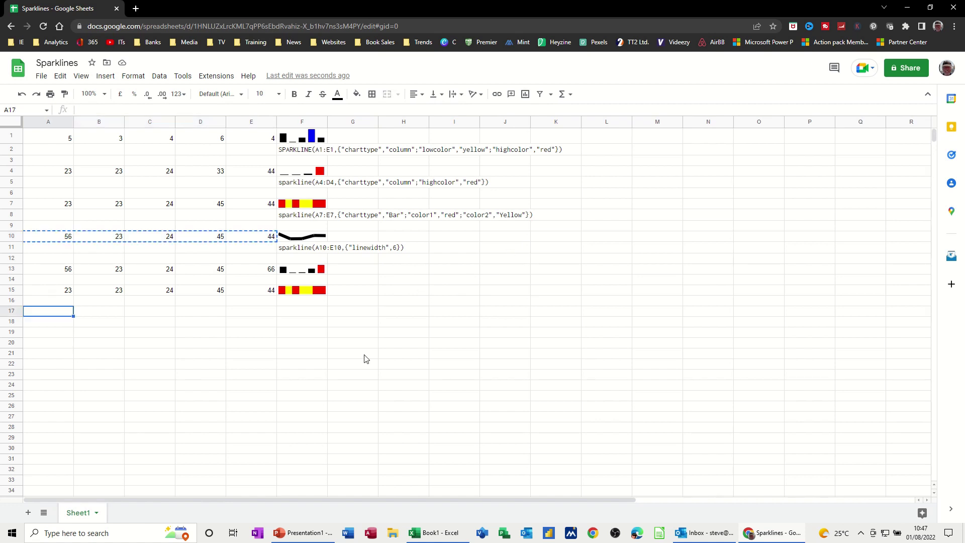
{"action": "key", "text": "ctrl+v"}
Step: Enter a SPARKLINE formula in F17 for A17:E17 with the option {"linewidth",7}
{"action": "left_click", "coordinate": [298, 315]}
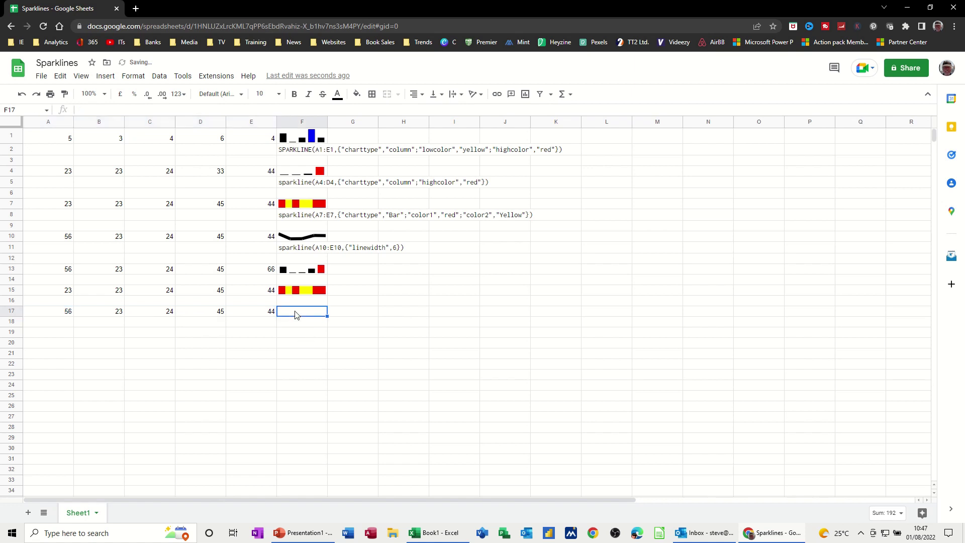
{"action": "type", "text": "="}
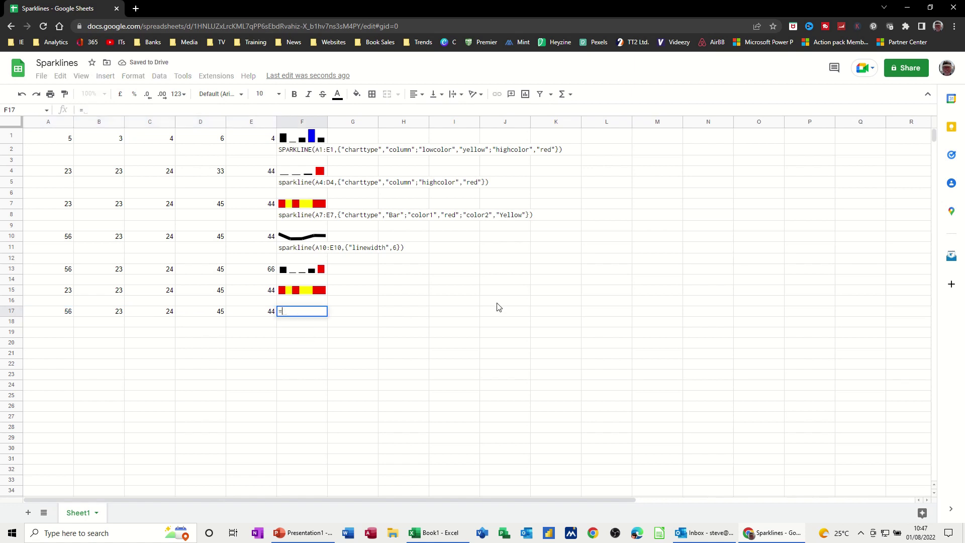
{"action": "type", "text": "sparkline"}
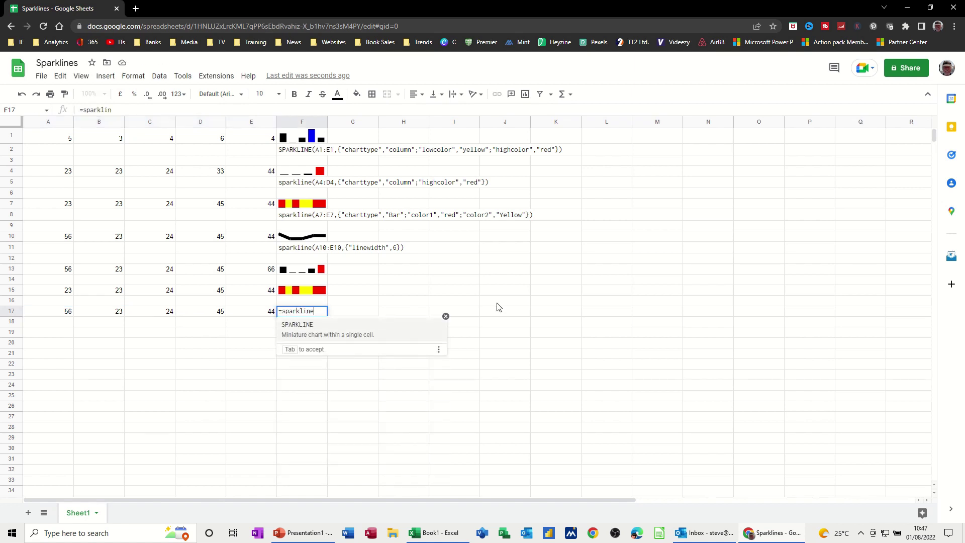
{"action": "type", "text": "("}
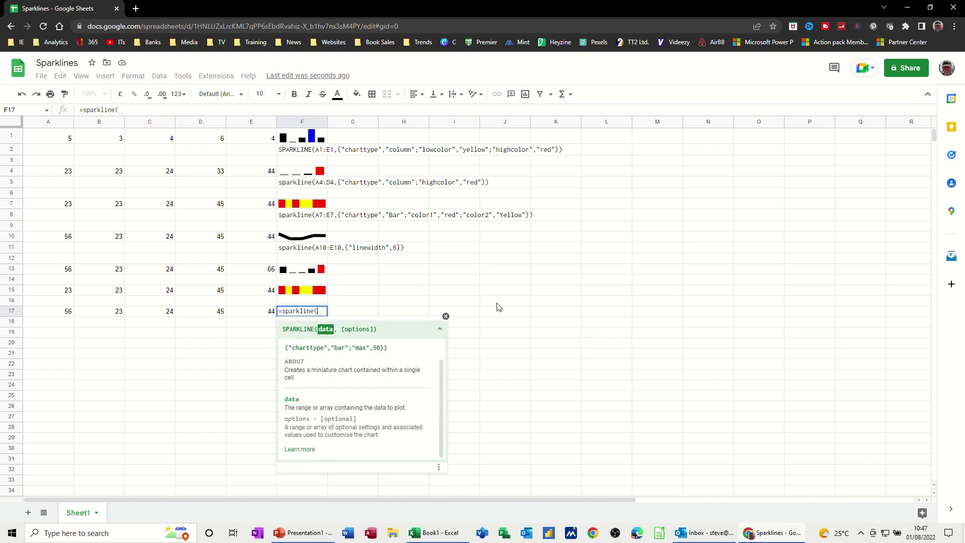
{"action": "left_click", "coordinate": [67, 315]}
{"action": "left_click_drag", "start_coordinate": [68, 315], "coordinate": [239, 315]}
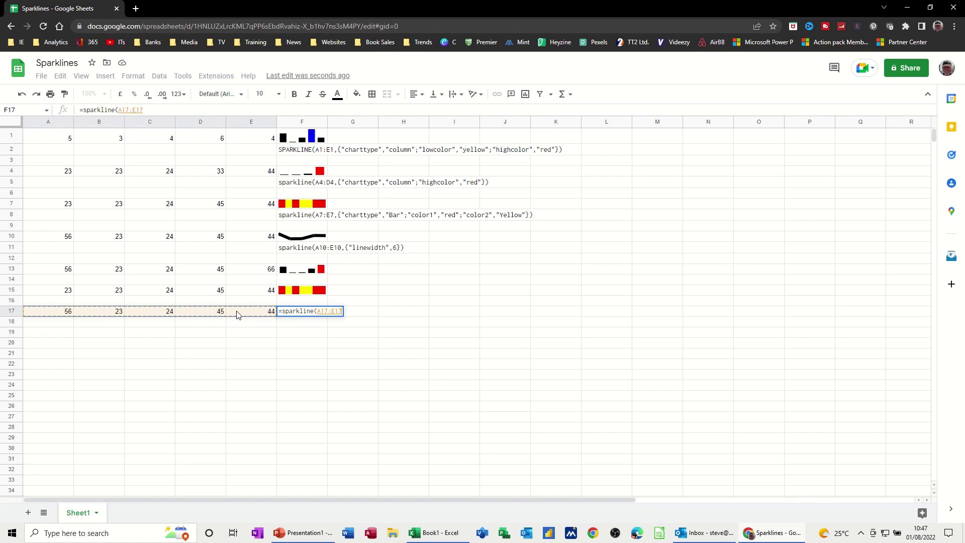
{"action": "type", "text": ","}
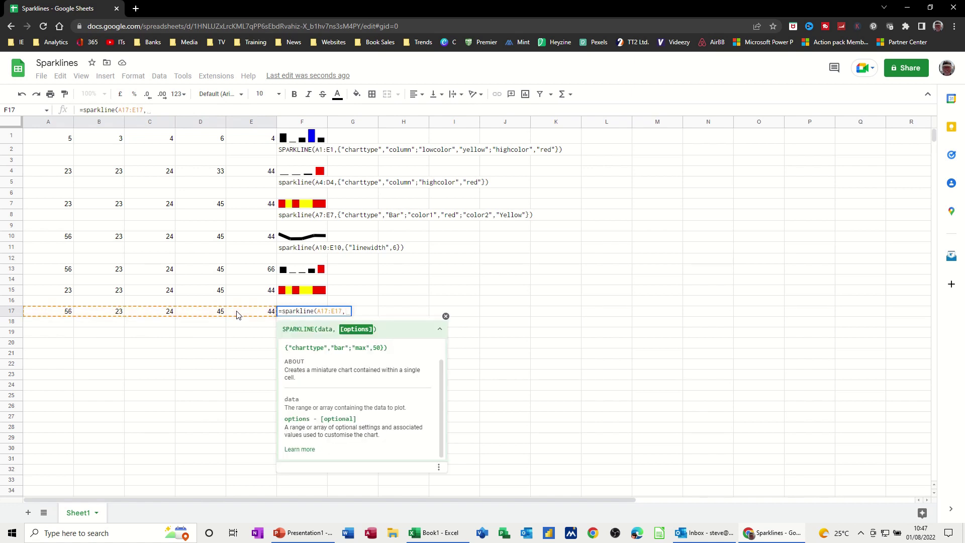
{"action": "type", "text": "{\"li"}
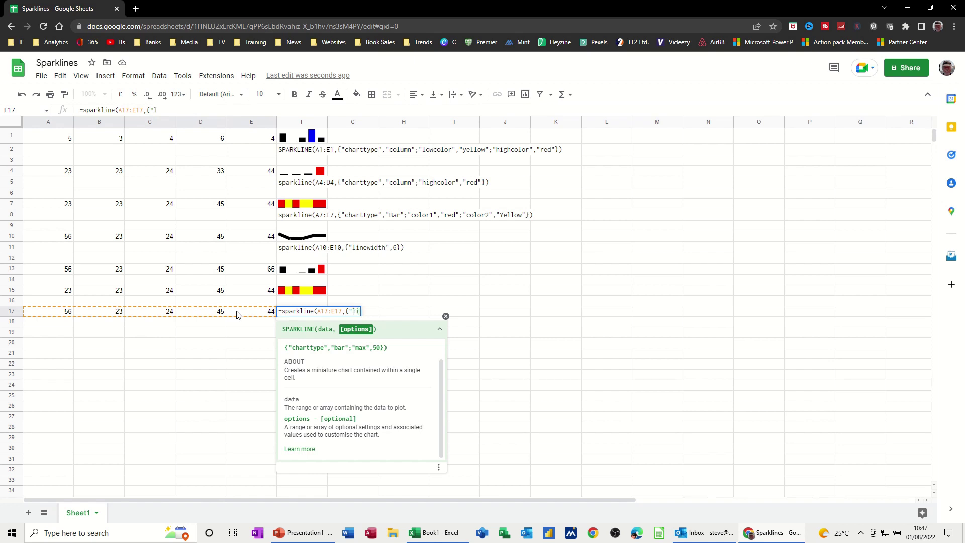
{"action": "type", "text": "newidth\",7})"}
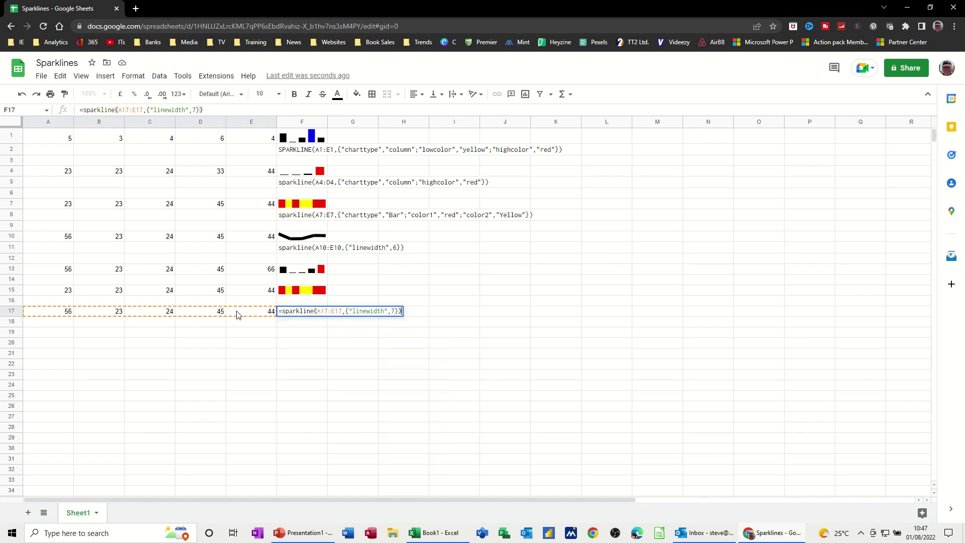
{"action": "key", "text": "Return"}
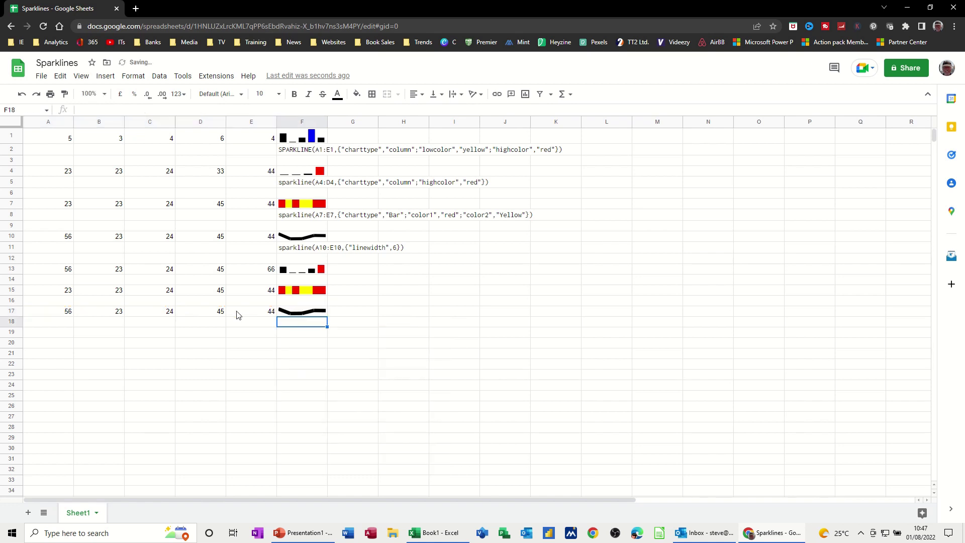
{"action": "left_click", "coordinate": [290, 316]}
{"action": "key", "text": "Delete"}
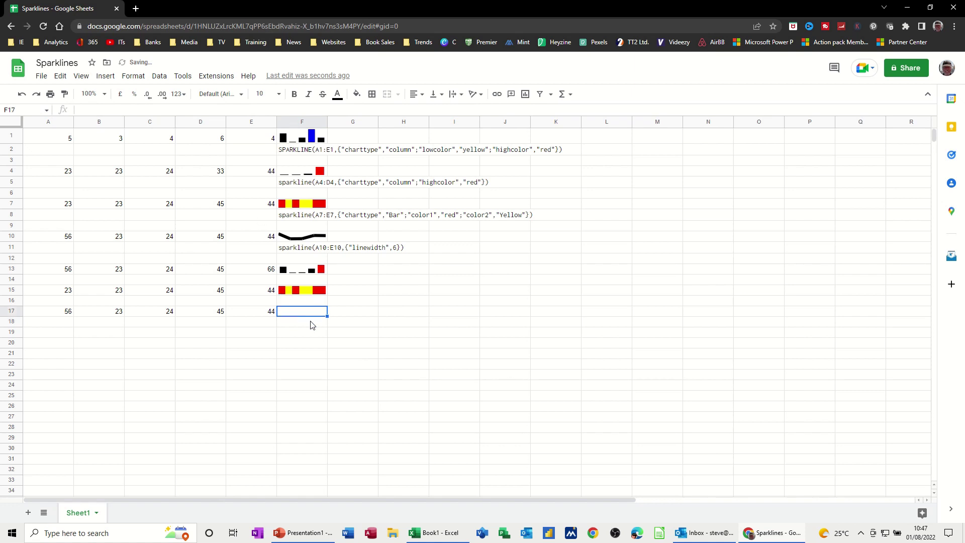
{"action": "key", "text": "ctrl+z"}
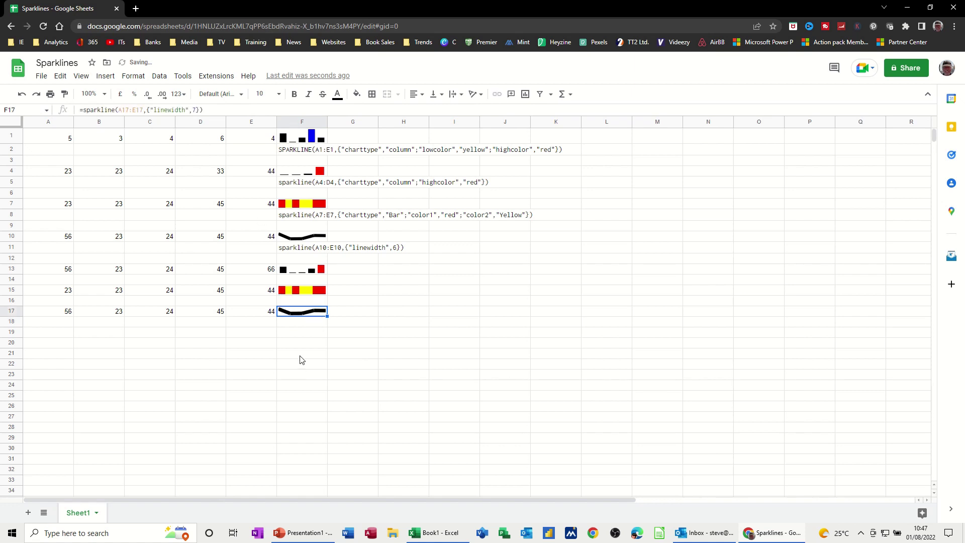
Step: Change the linewidth option in the F17 sparkline formula to 4
{"action": "left_click", "coordinate": [196, 110]}
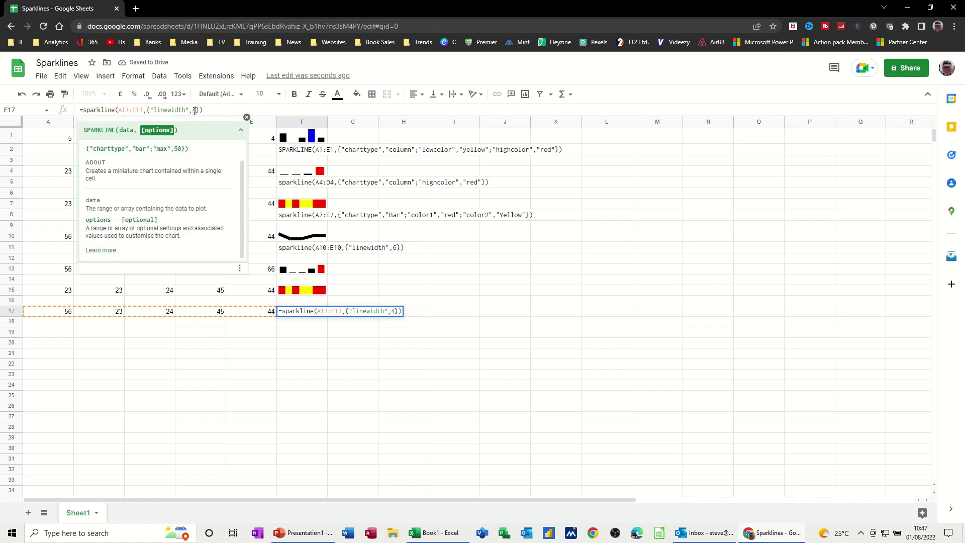
{"action": "key", "text": "Return"}
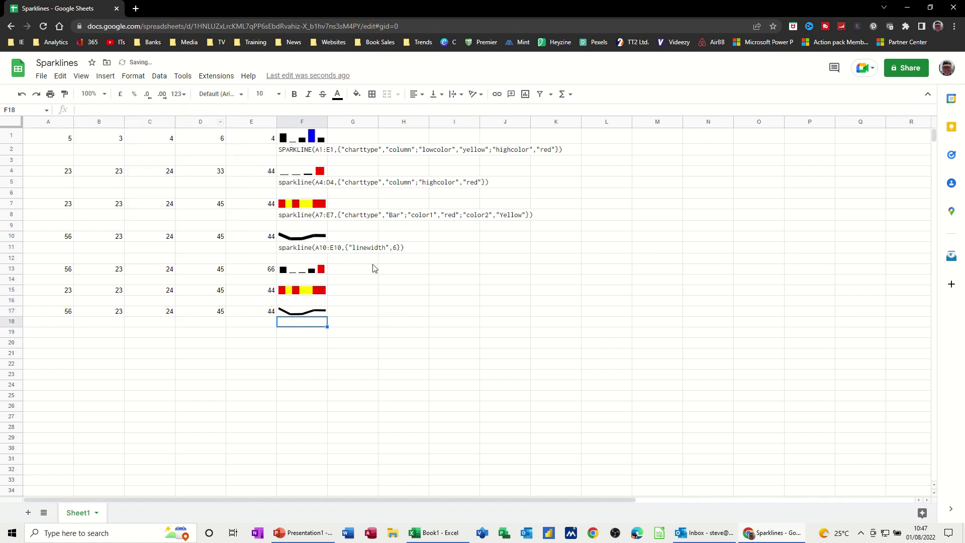
{"action": "left_click", "coordinate": [297, 314]}
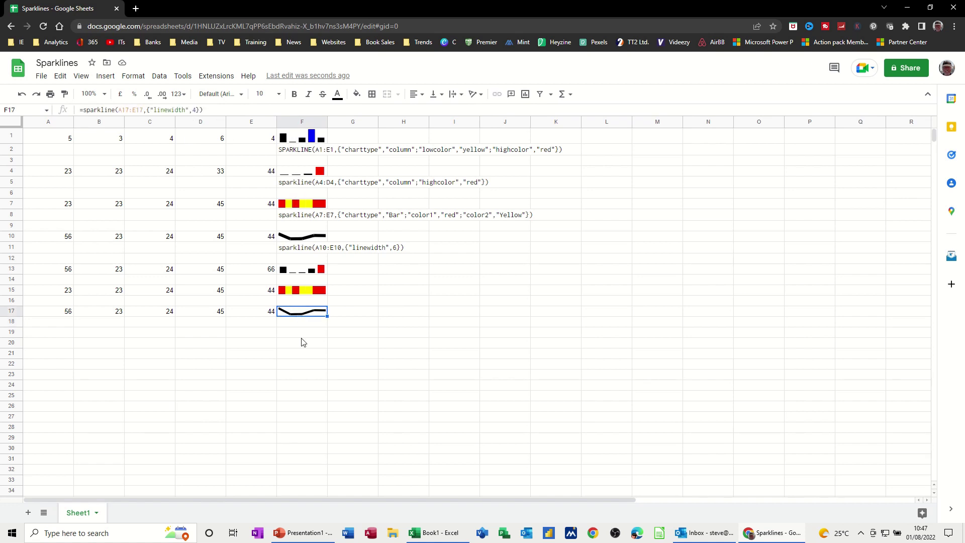